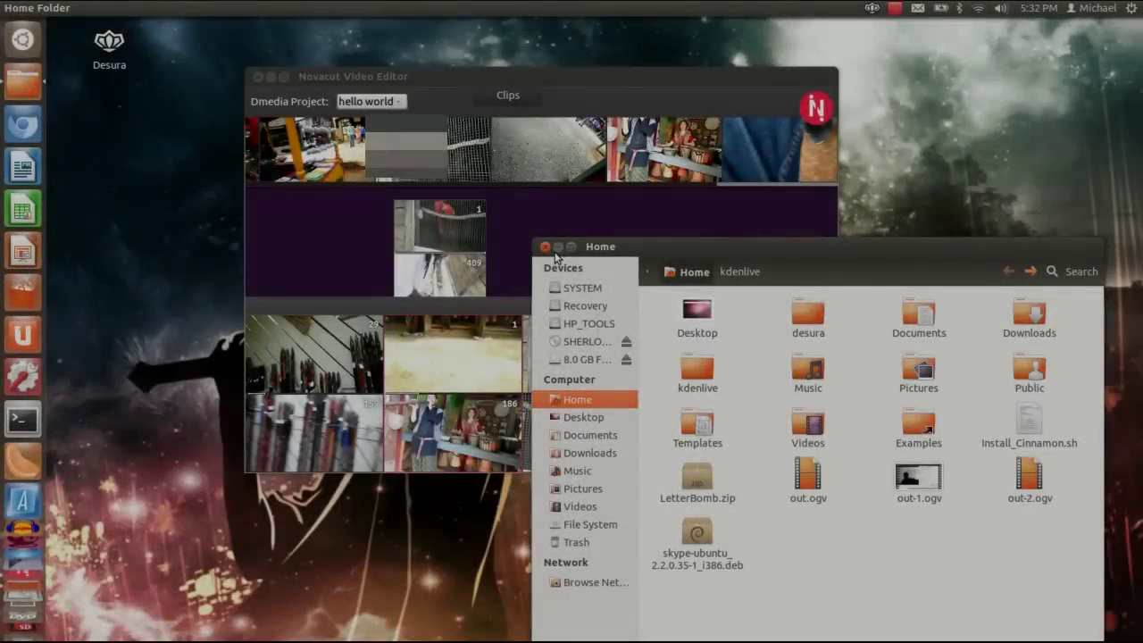
Close the Home folder window and select the first clip in the bin
left_click(554, 251)
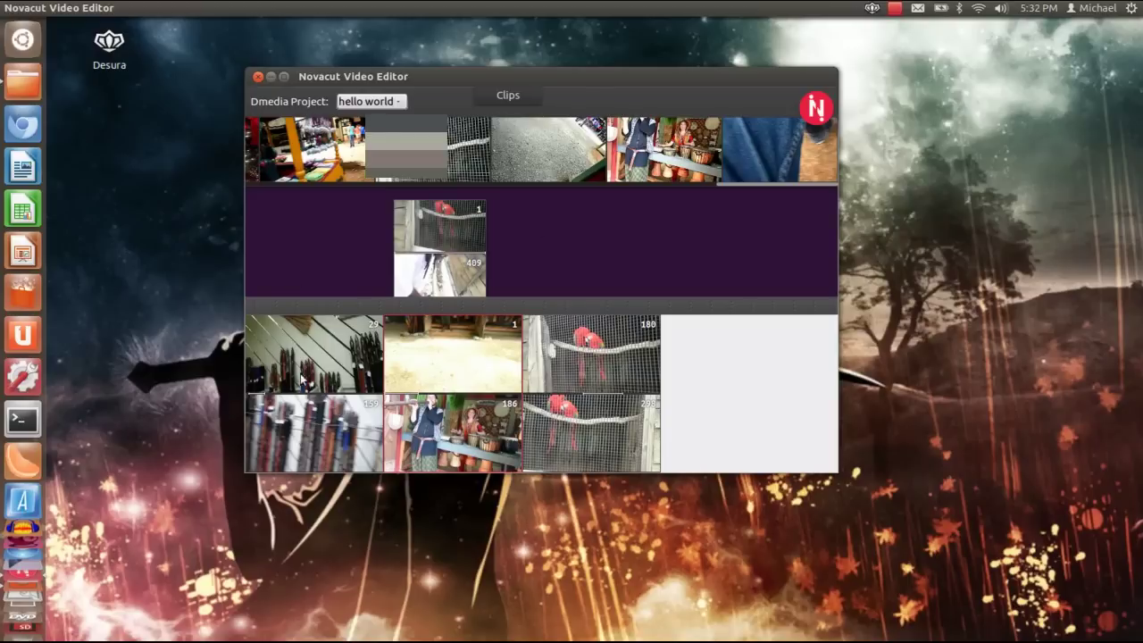
left_click(309, 375)
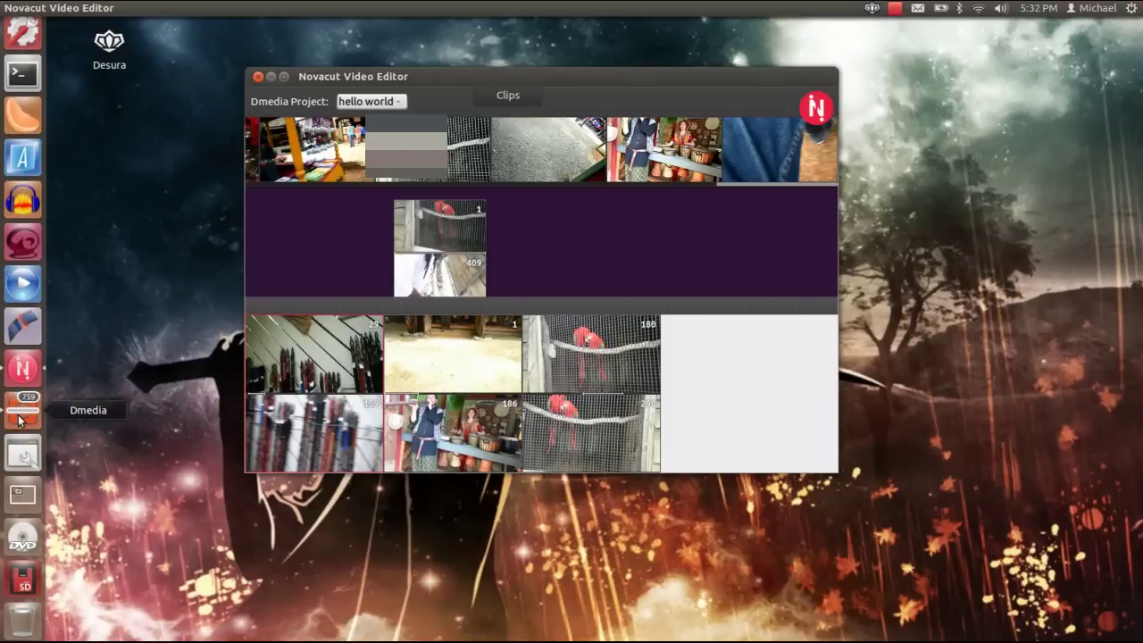
left_click(149, 172)
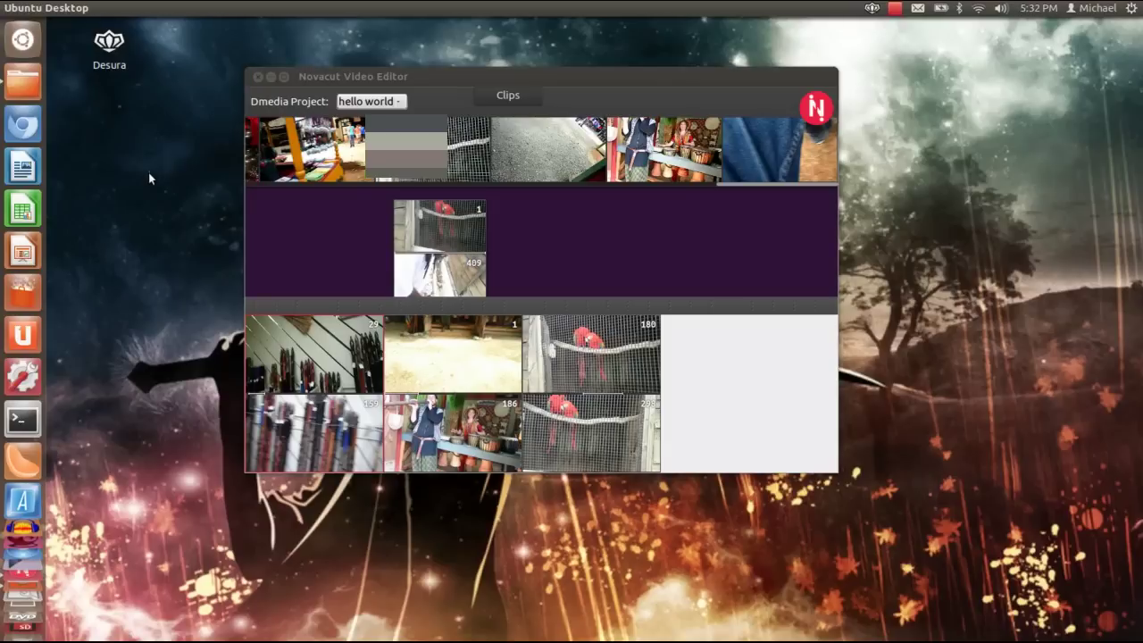
Launch Dmedia from the launcher, then bring the Novacut editor back to the front
left_click(631, 85)
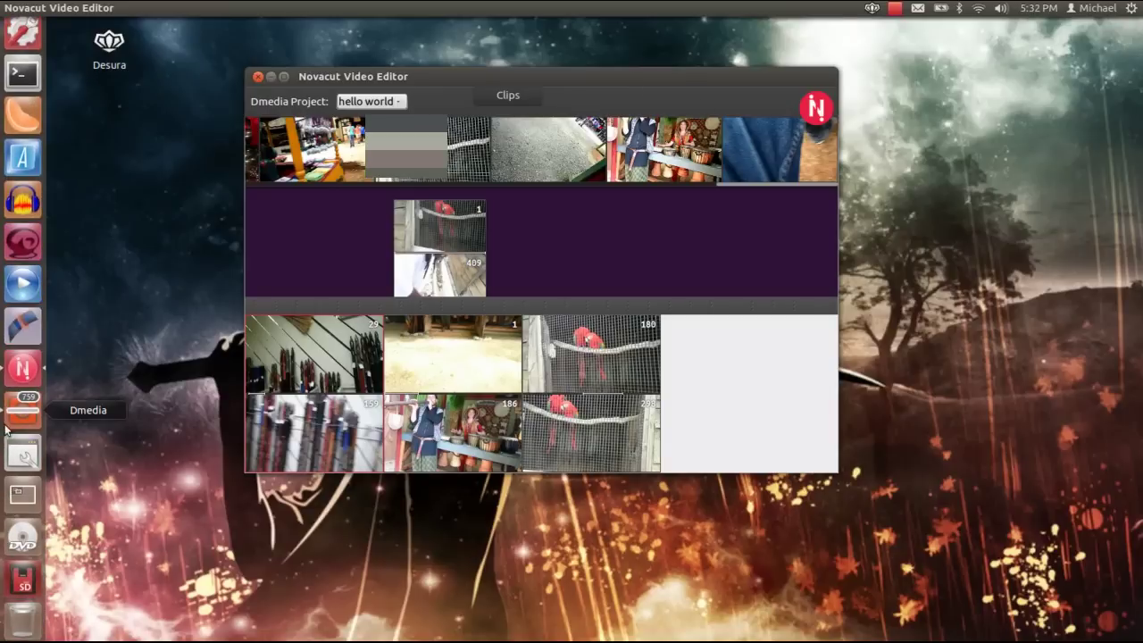
left_click(14, 413)
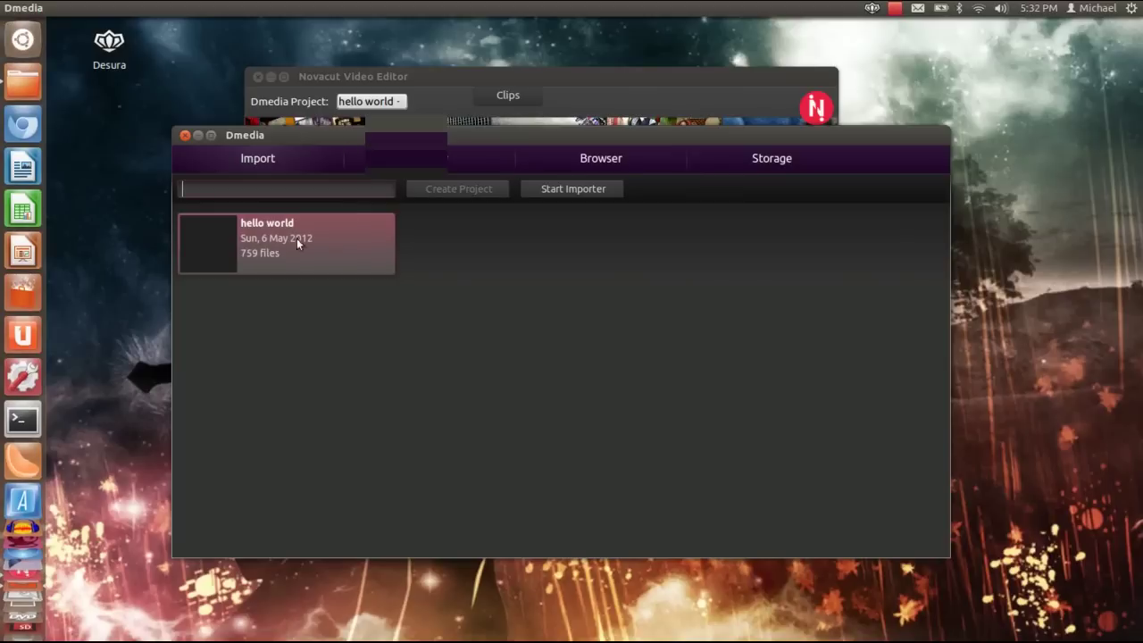
left_click(636, 85)
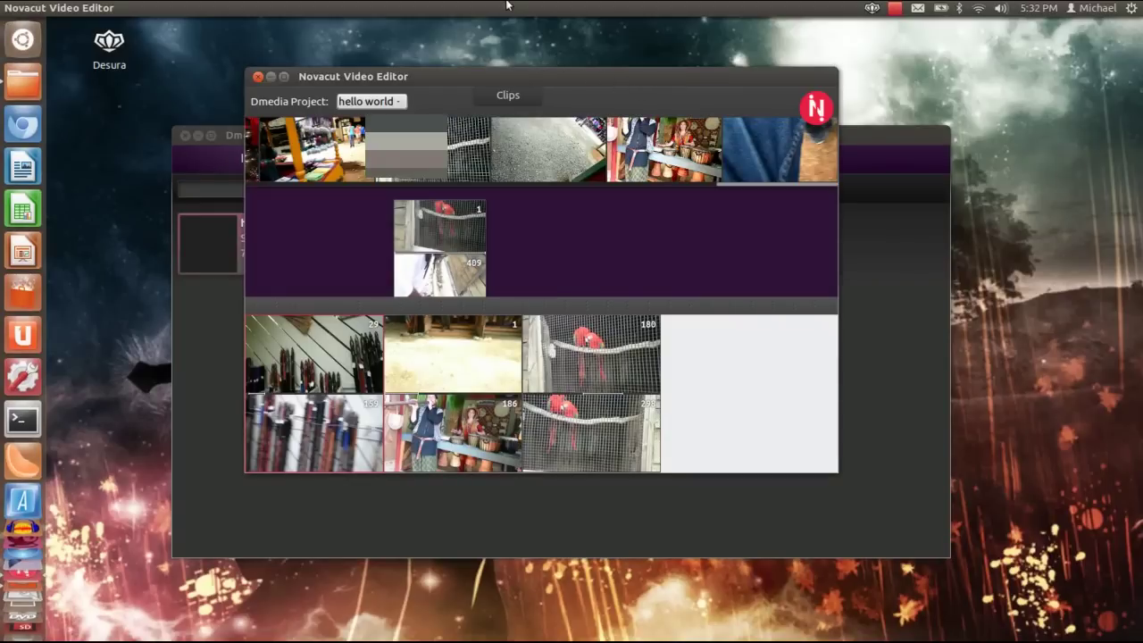
Choose hello world in the Dmedia project list, then open and close the N logo panel
left_click(401, 103)
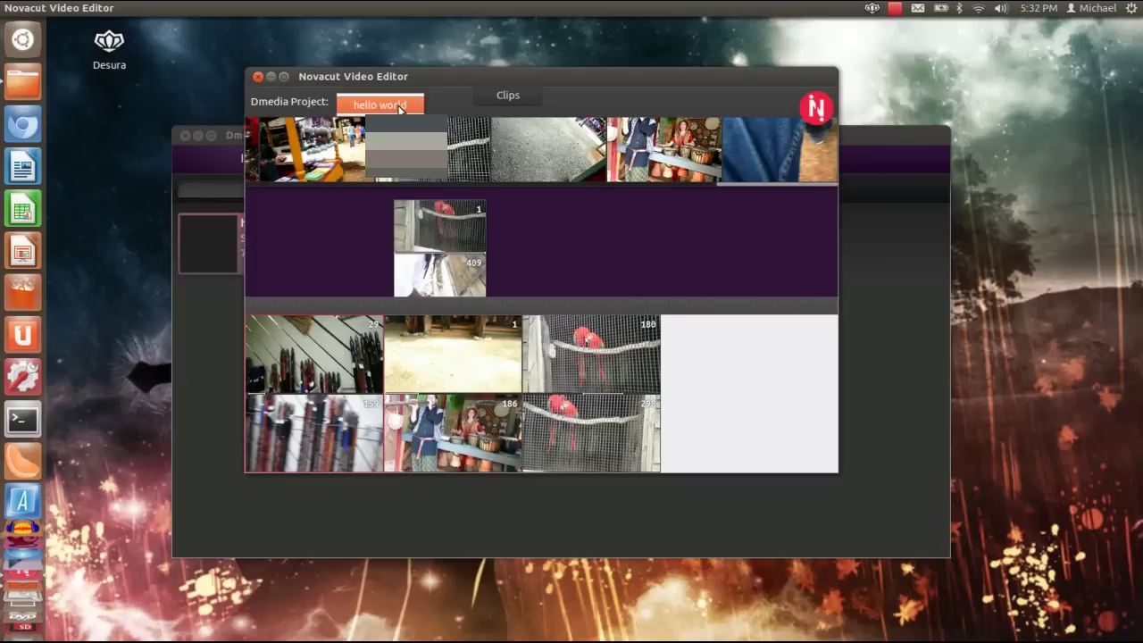
left_click(399, 107)
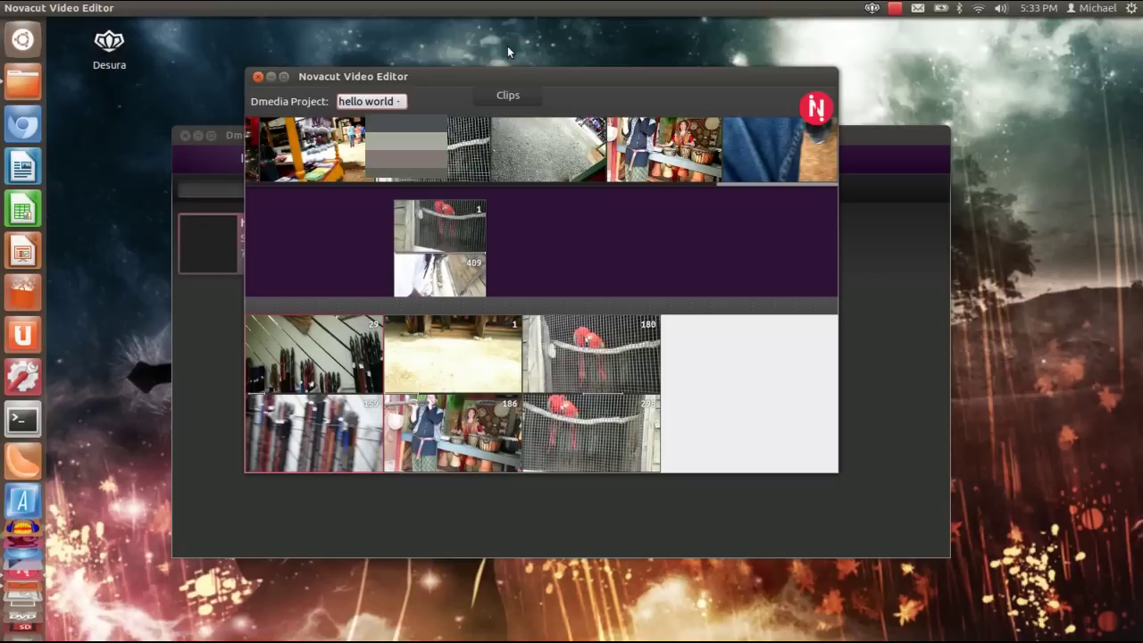
left_click(814, 111)
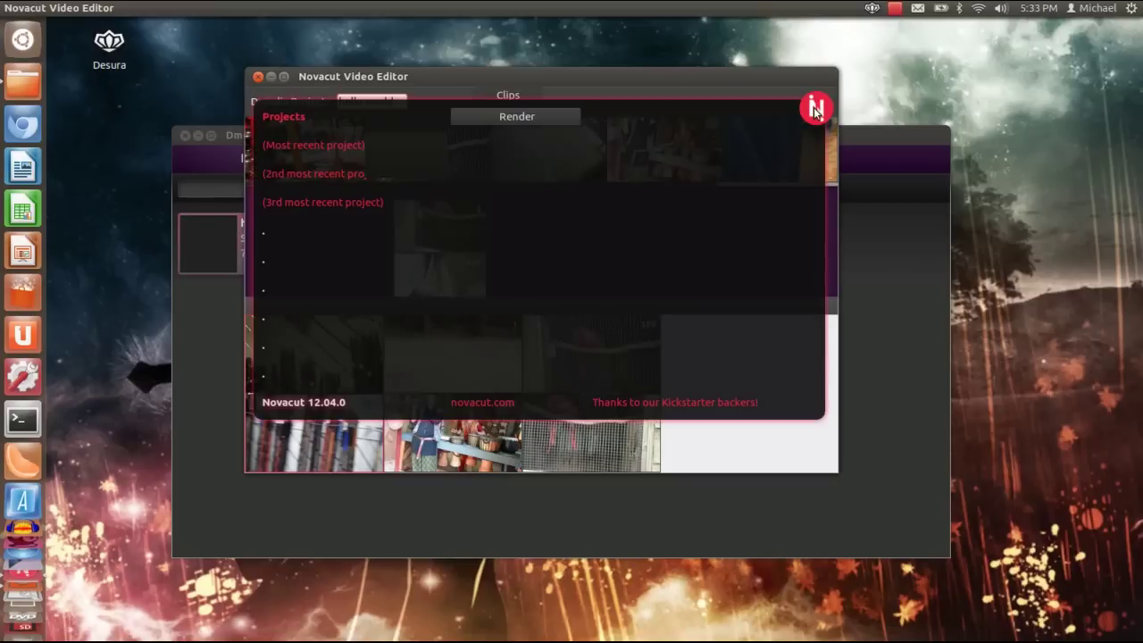
left_click(814, 111)
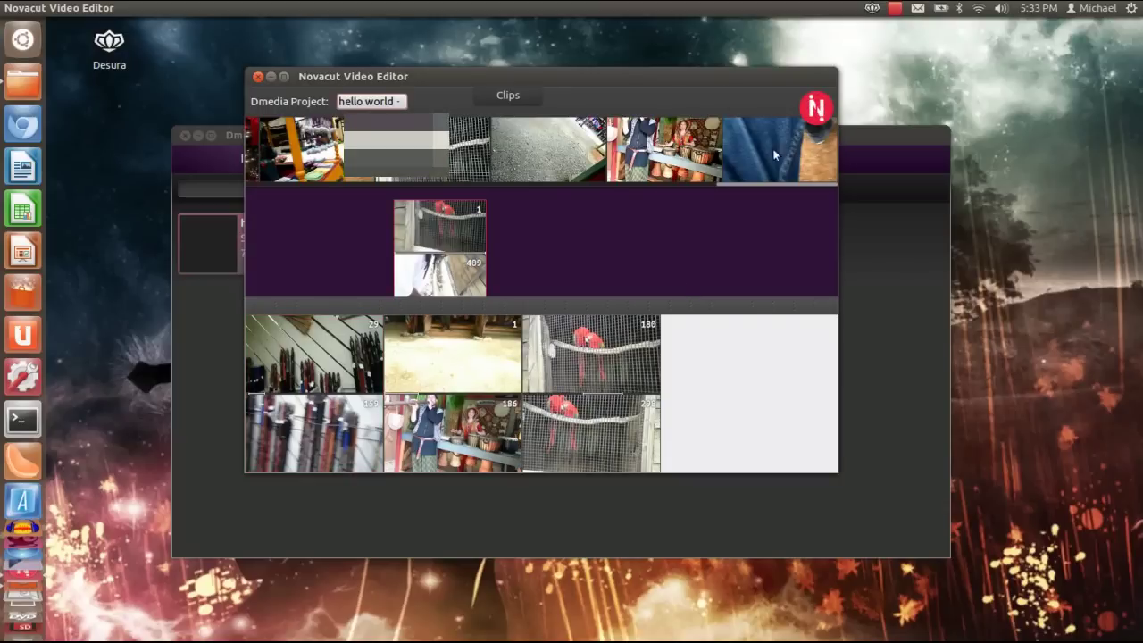
Widen and heighten the editor window and settle the parrot clip stack mid-sequence
left_click_drag(836, 277, 1006, 279)
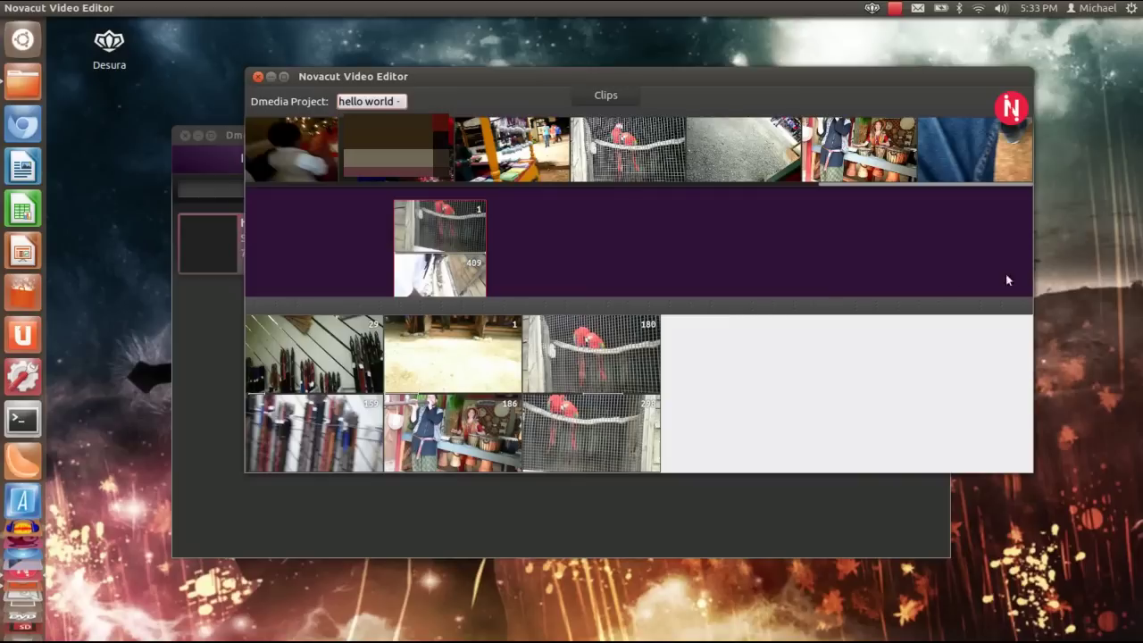
left_click_drag(1032, 470, 1087, 578)
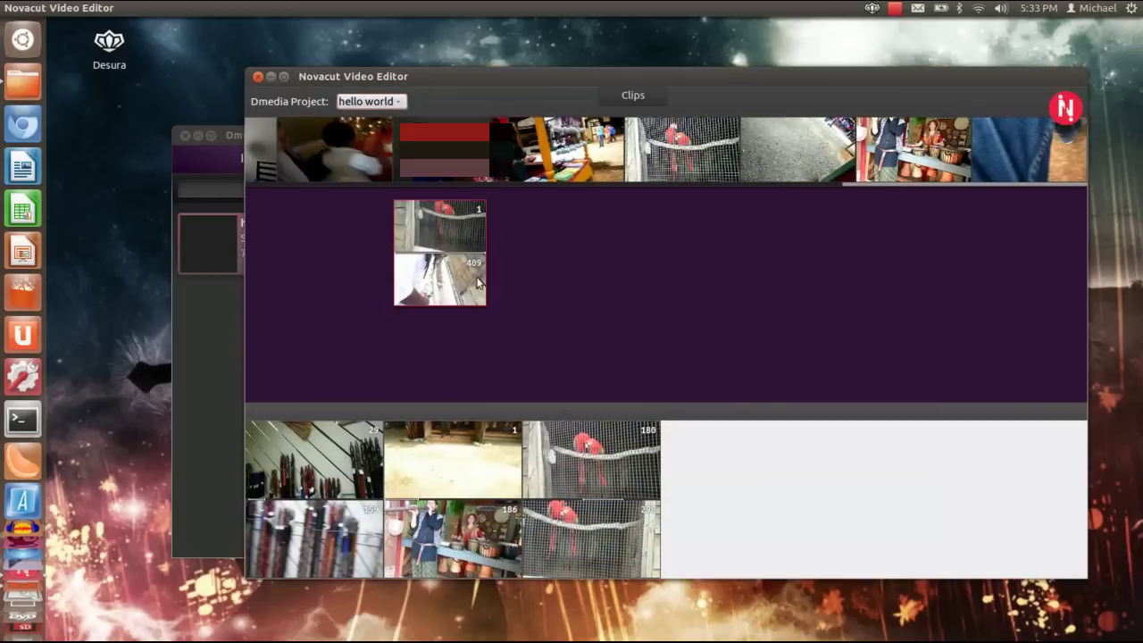
left_click_drag(441, 238, 496, 263)
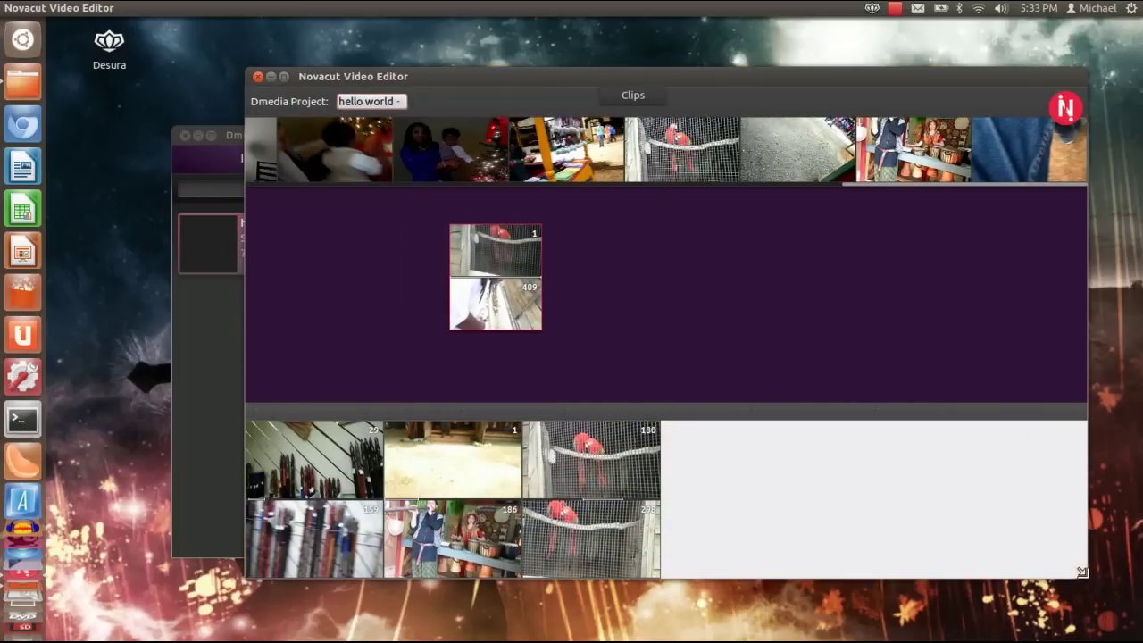
left_click_drag(1089, 581, 785, 436)
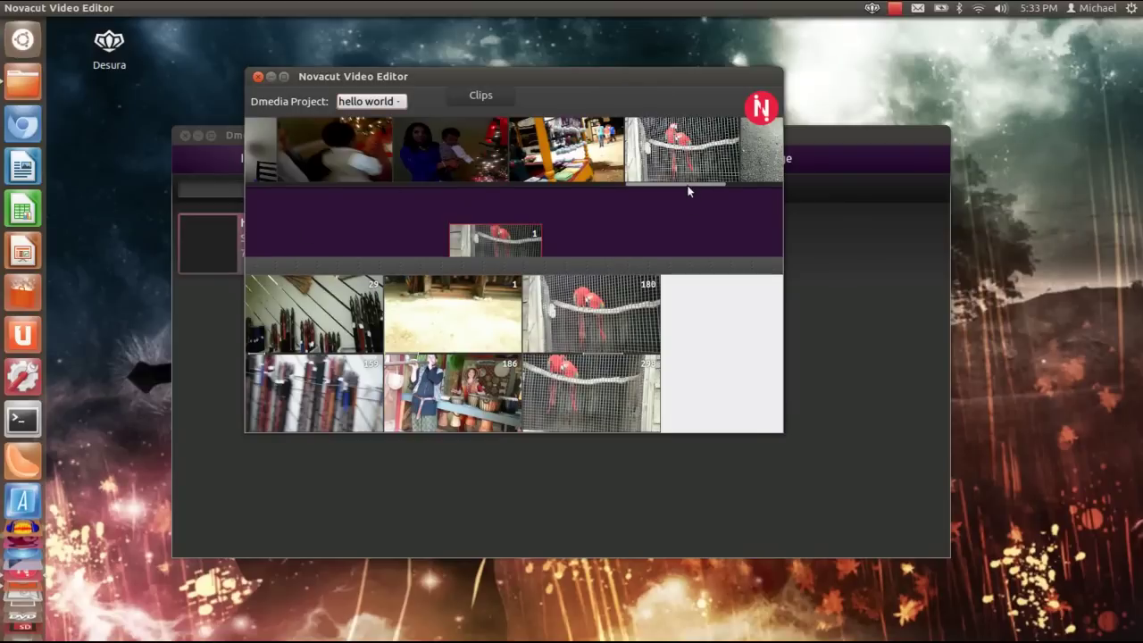
scroll(776, 187, "right", 3)
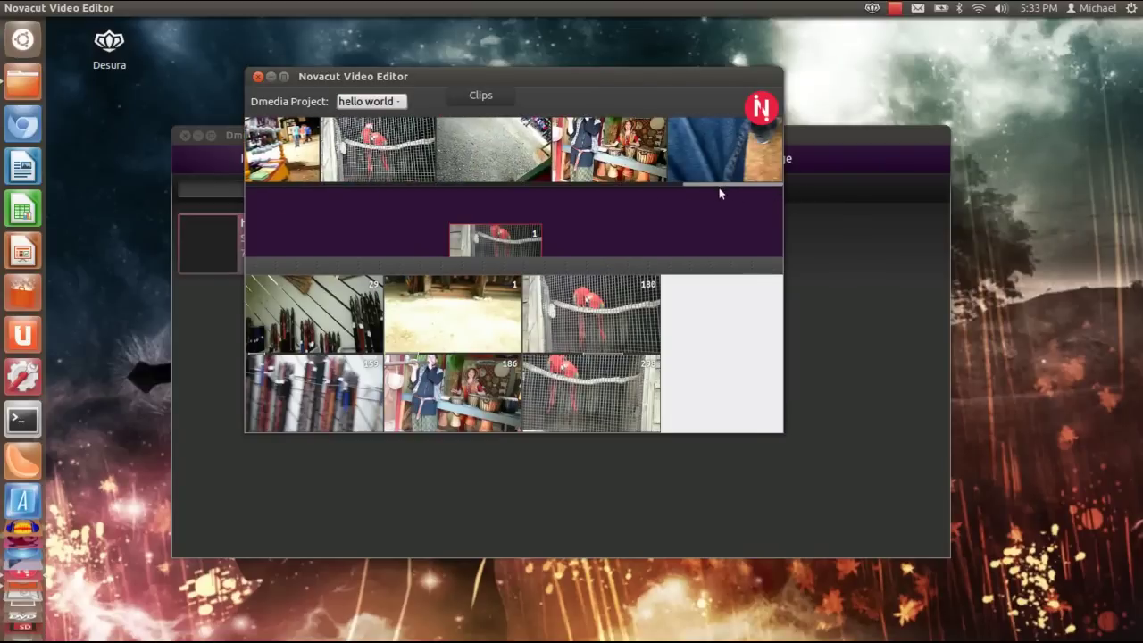
left_click_drag(488, 236, 506, 197)
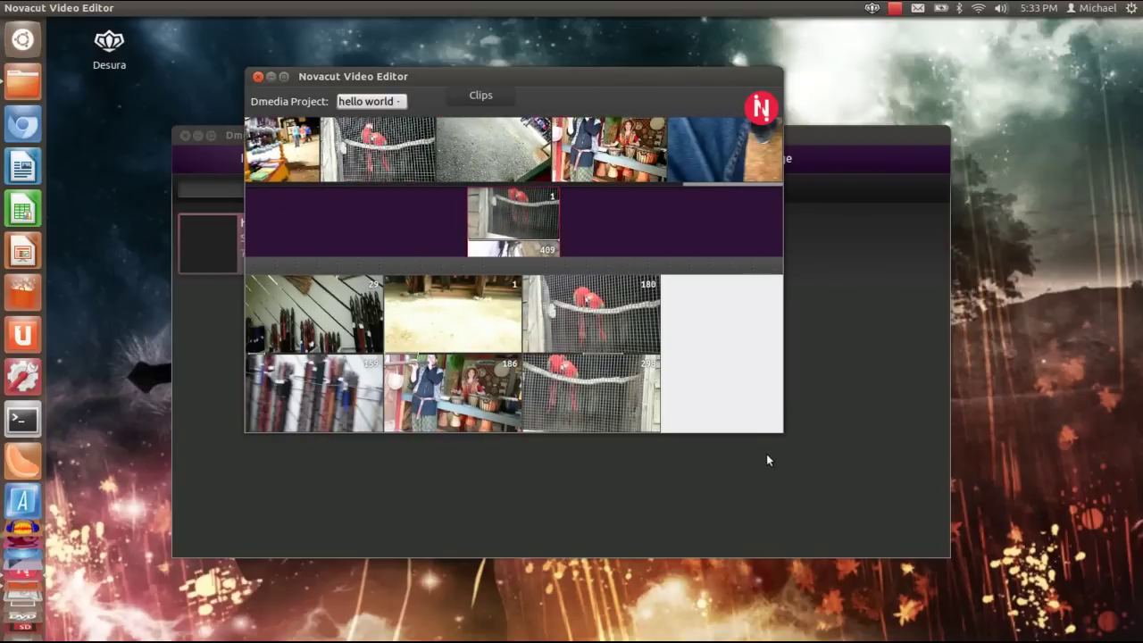
left_click_drag(768, 432, 762, 490)
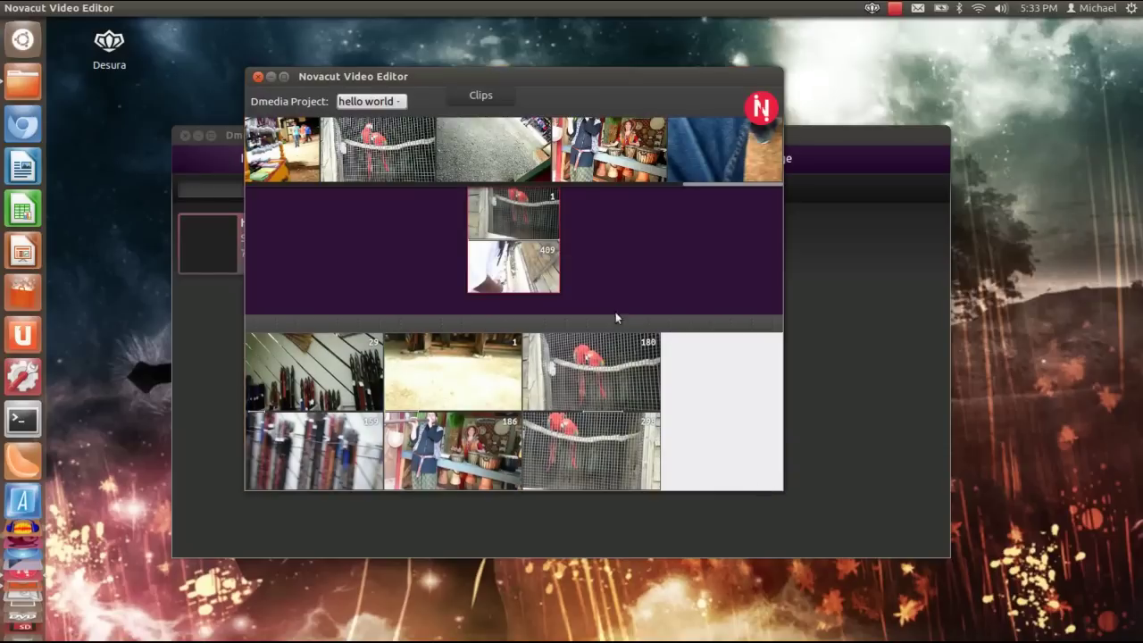
left_click_drag(530, 222, 504, 244)
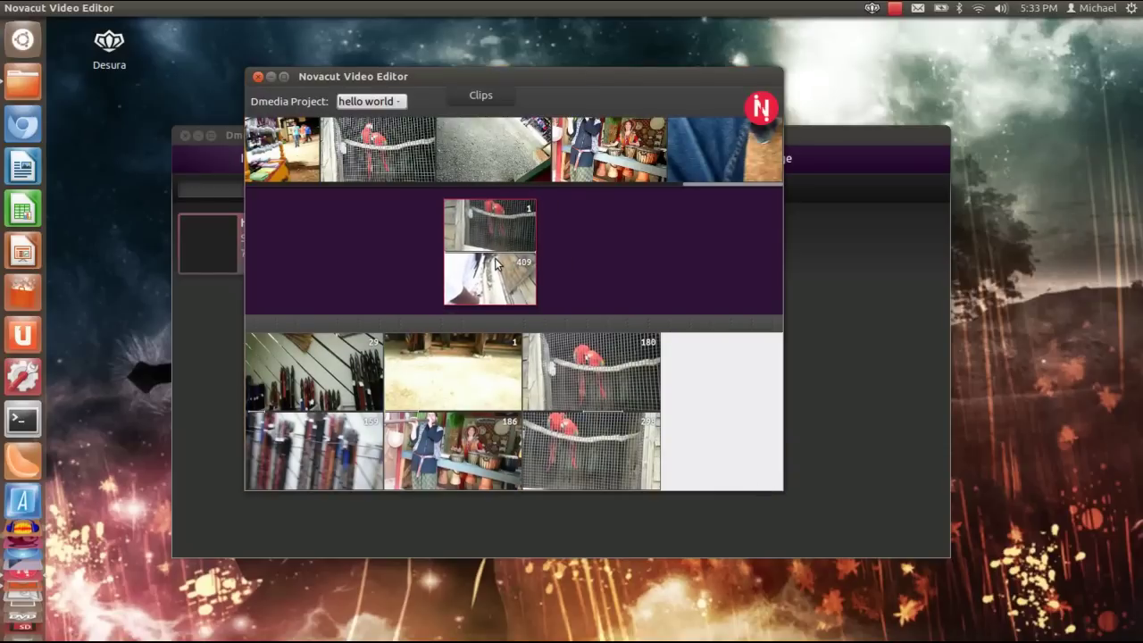
Open the parrot clip and pull its end frame back from 409 to 389
double_click(497, 261)
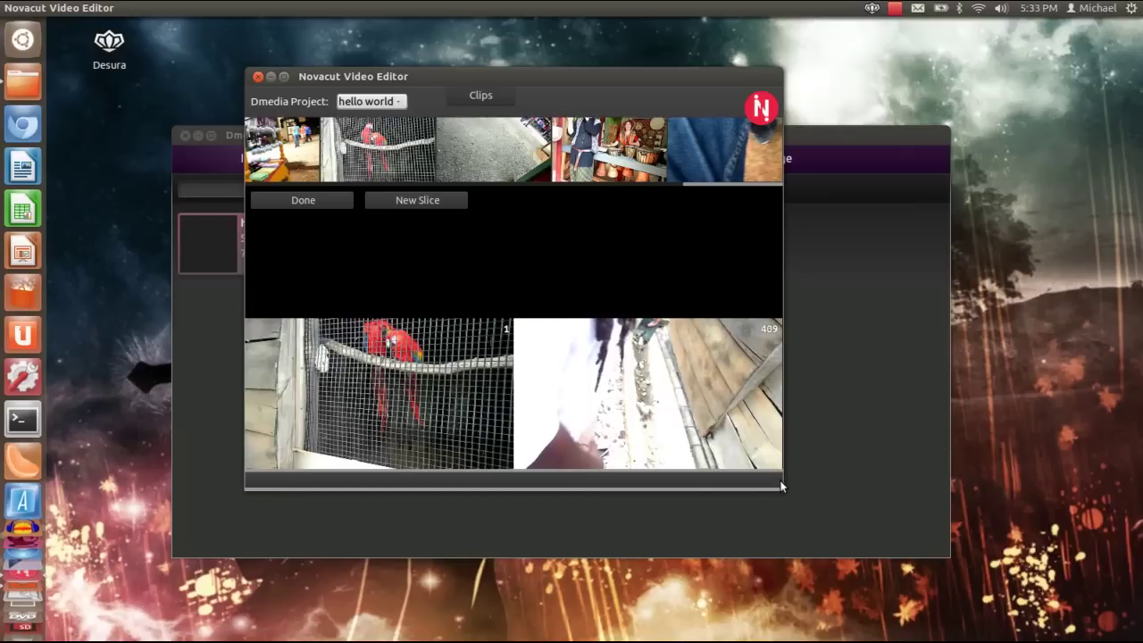
left_click_drag(778, 479, 756, 474)
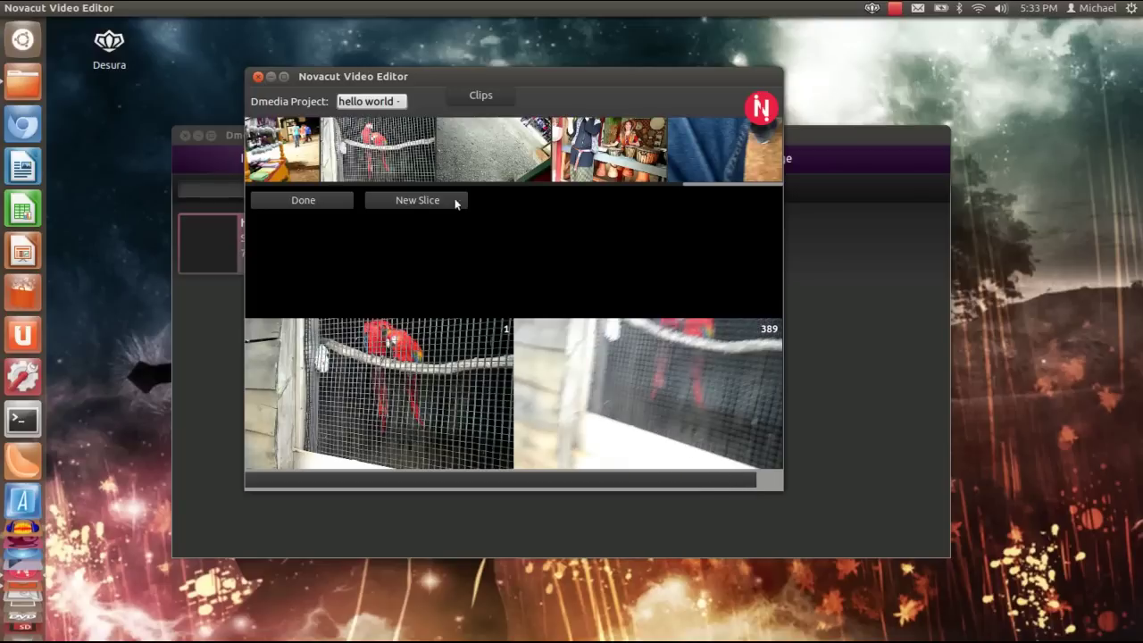
Finish the parrot trim, add the drum shop clip beside it, and trim its end to frame 484
left_click(334, 200)
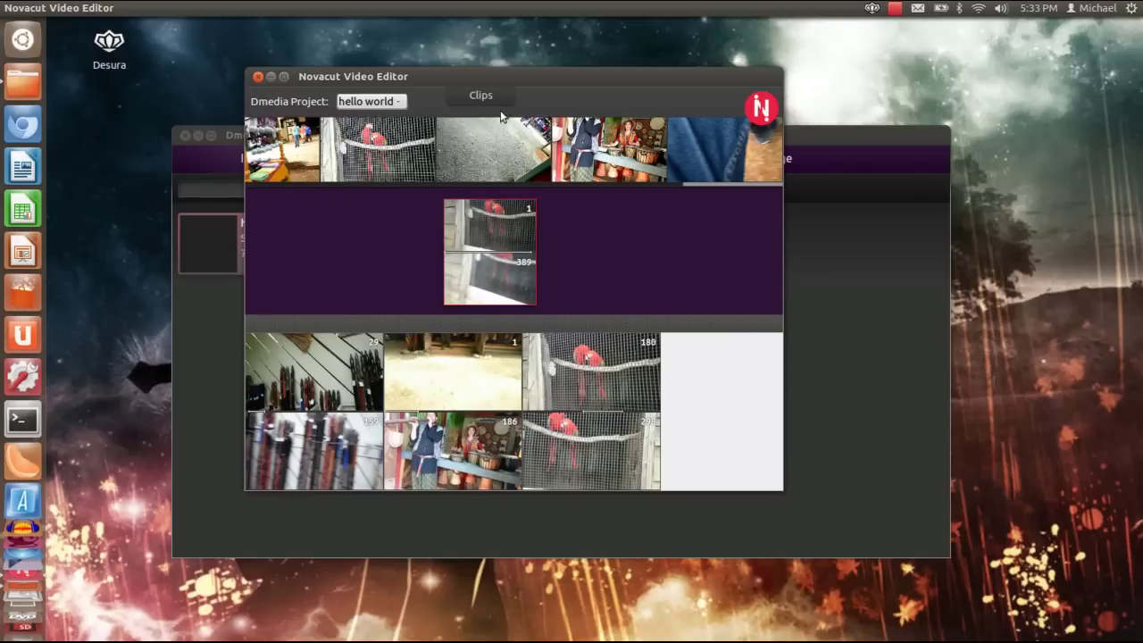
left_click_drag(616, 163, 629, 248)
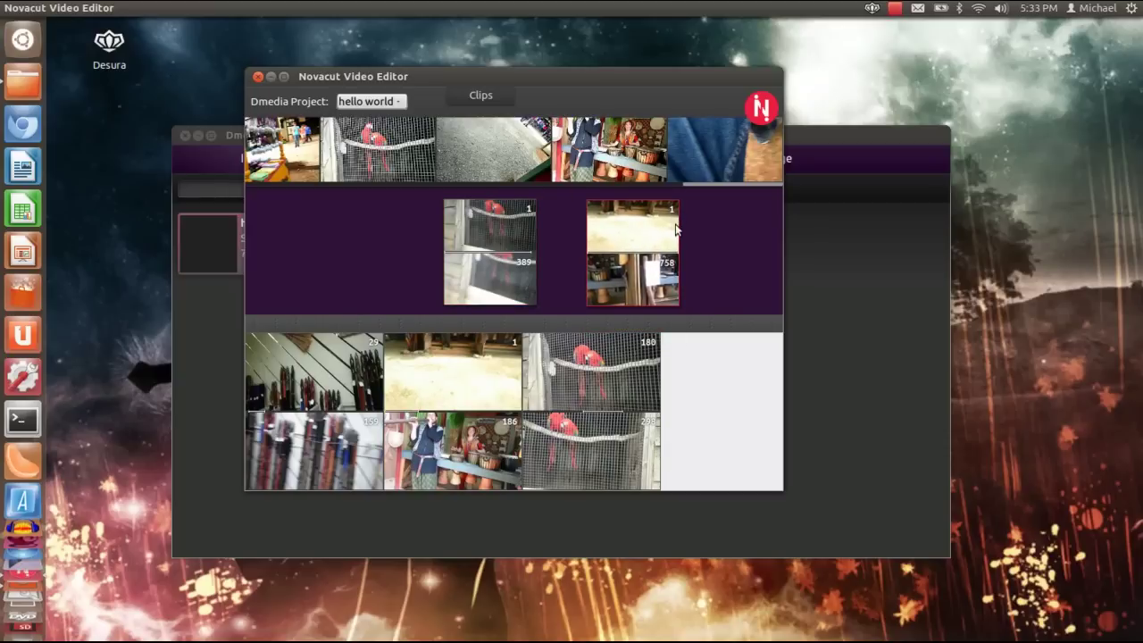
double_click(663, 274)
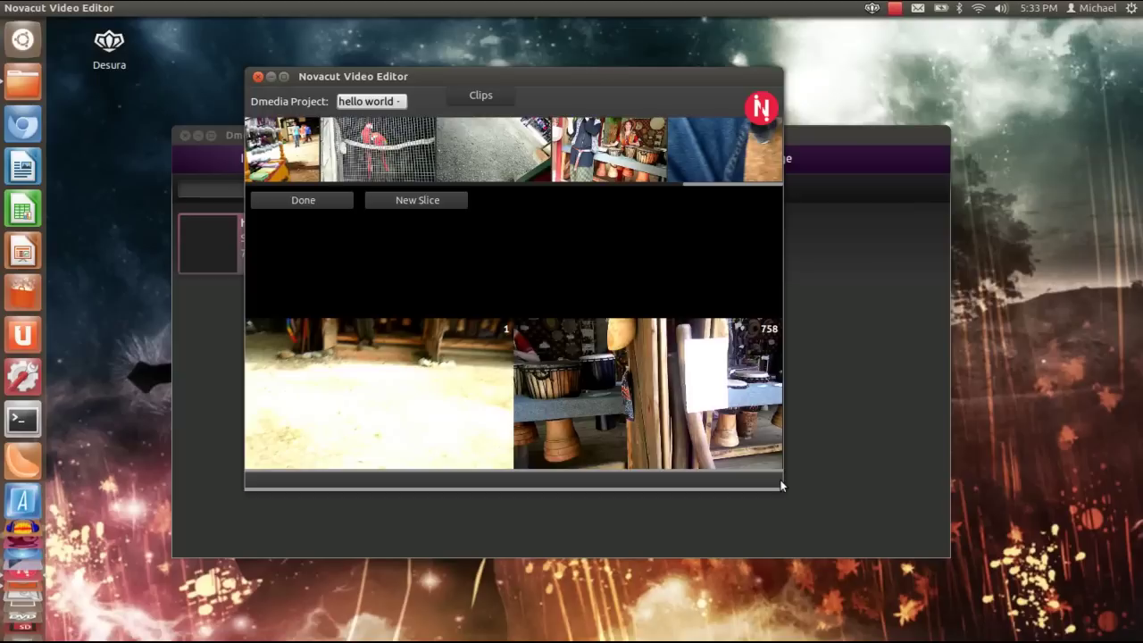
left_click_drag(778, 483, 478, 483)
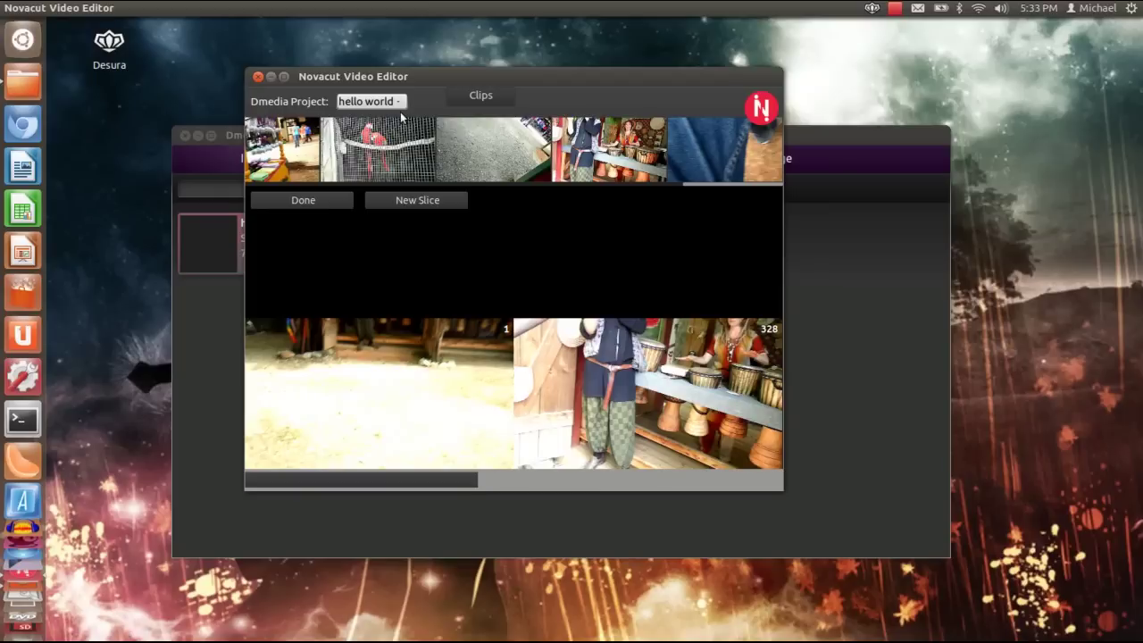
Cut a new drum-shop slice from frame 94 to frame 222 and return to the storyboard
left_click(423, 204)
left_click_drag(590, 470, 311, 482)
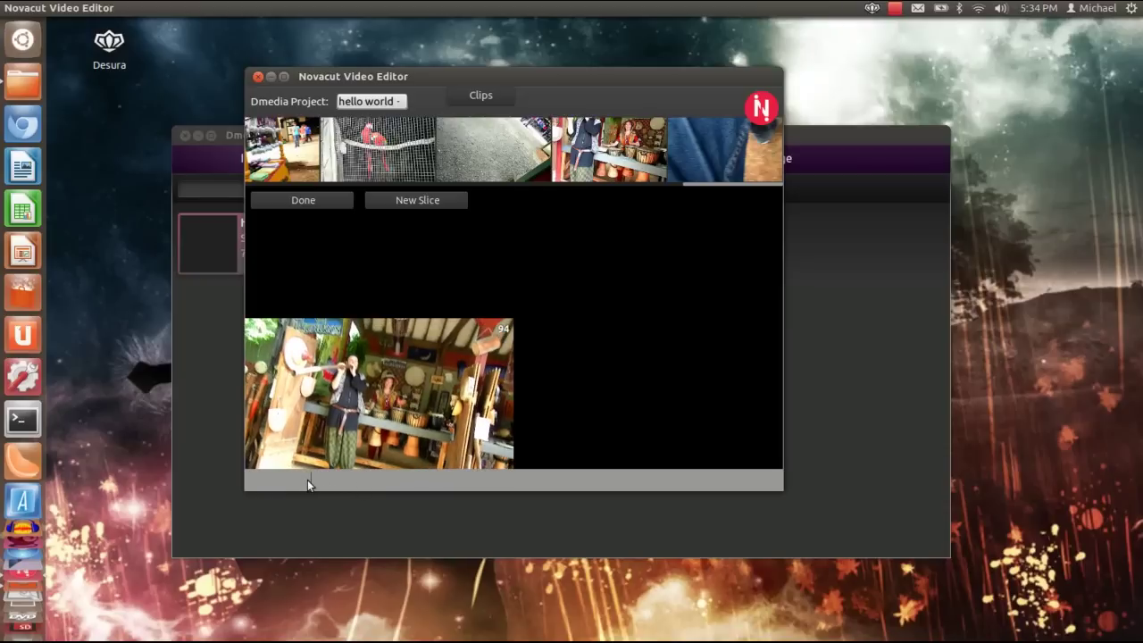
left_click_drag(307, 480, 402, 482)
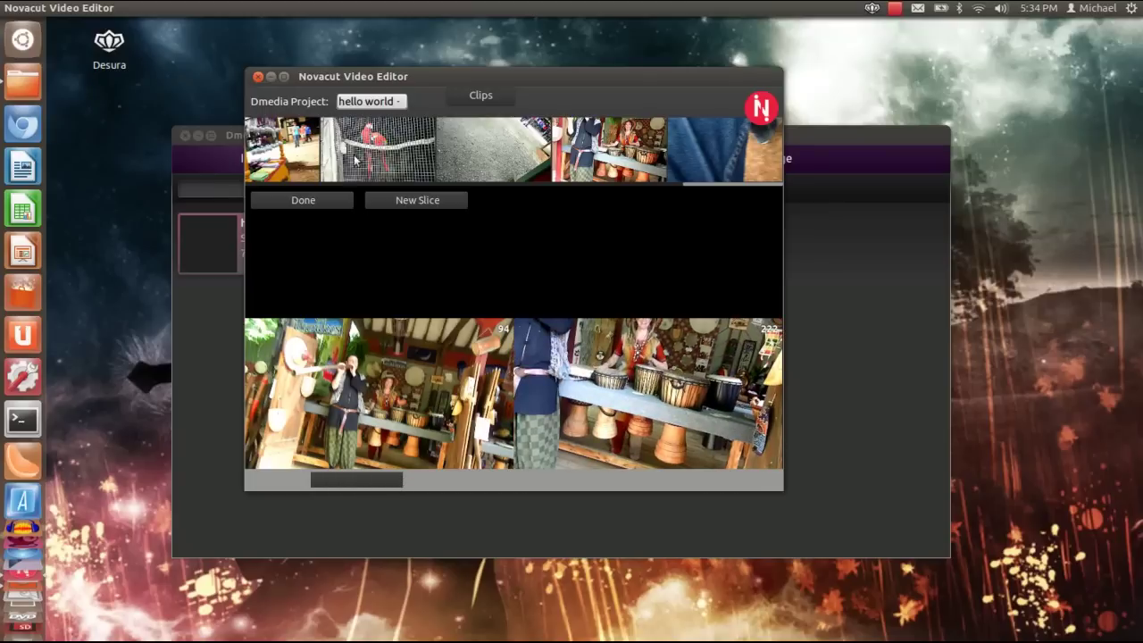
left_click(341, 199)
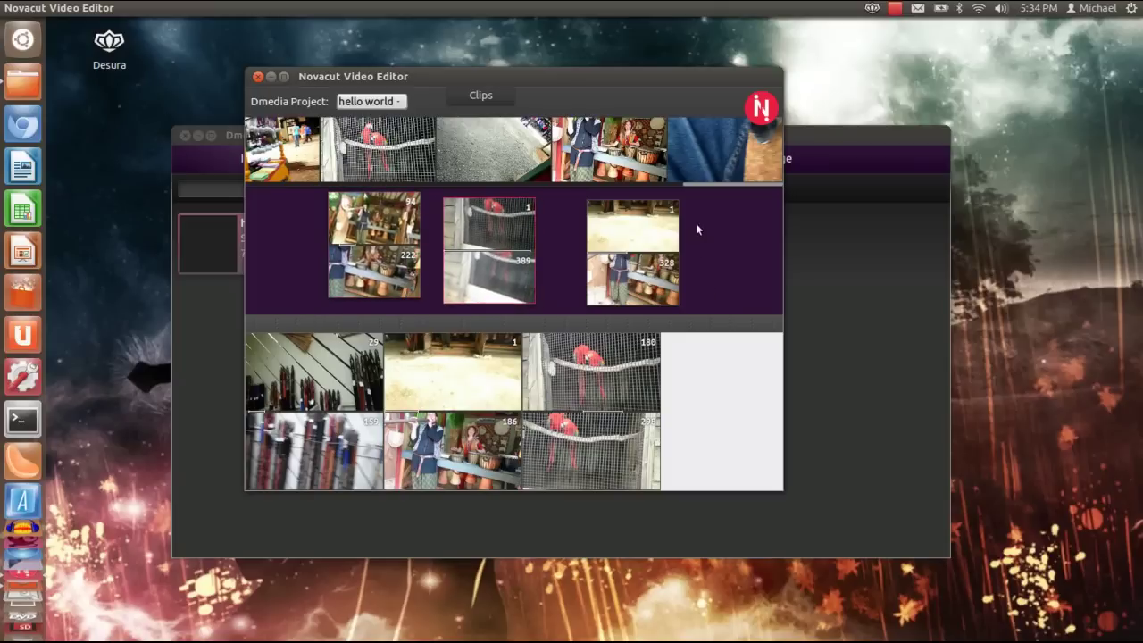
Move the drum slice beside the parrots, place the 94–222 slice between knives and parrots, and preview
left_click_drag(665, 259, 536, 245)
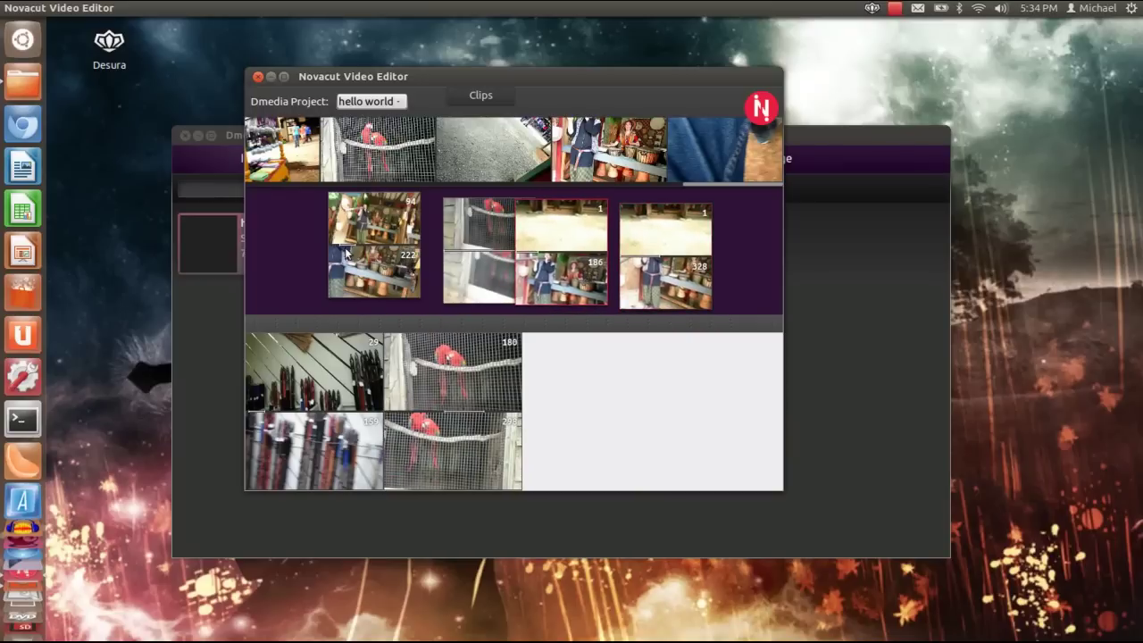
left_click_drag(346, 253, 399, 427)
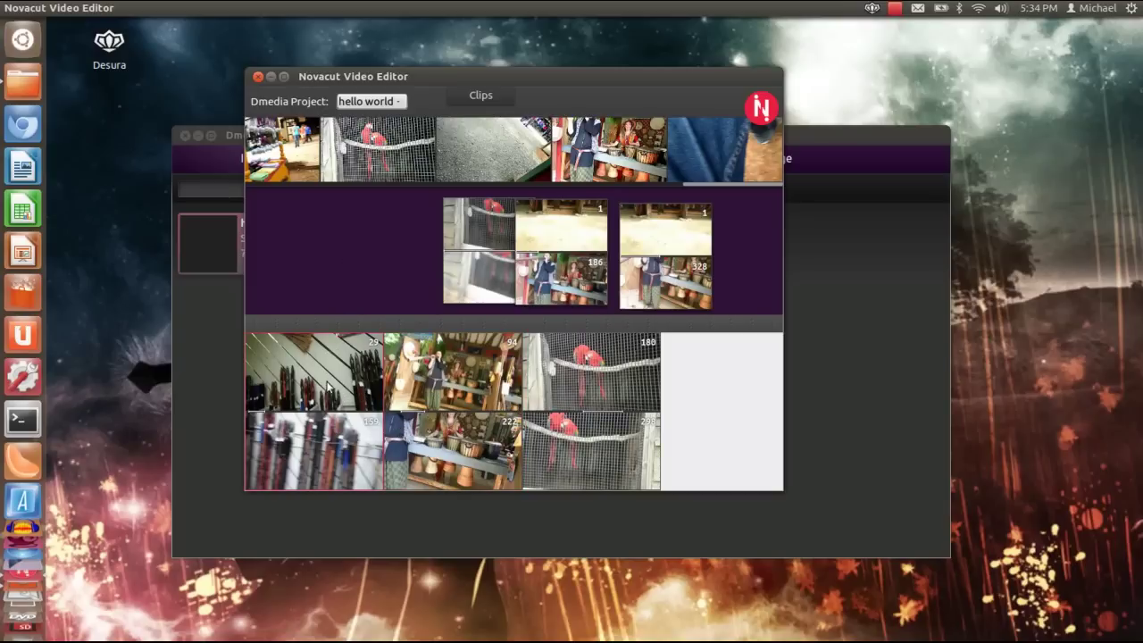
double_click(361, 389)
Render the knives, drum-shop and parrots sequence to a video file via the red N logo menu
left_click(766, 109)
left_click(766, 109)
left_click(893, 8)
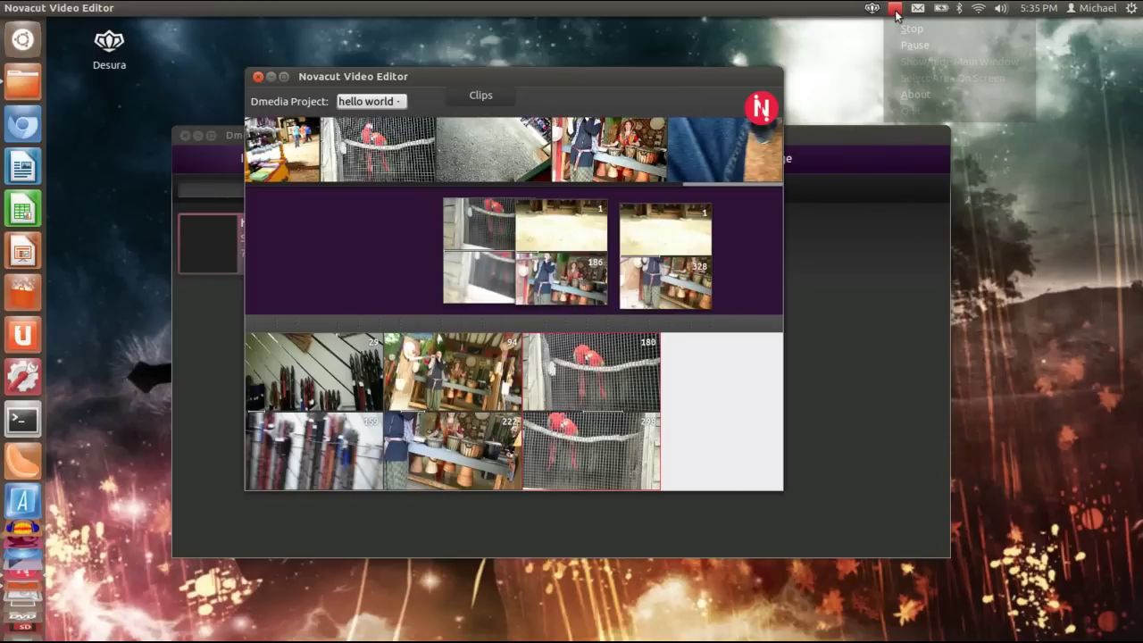
left_click(927, 44)
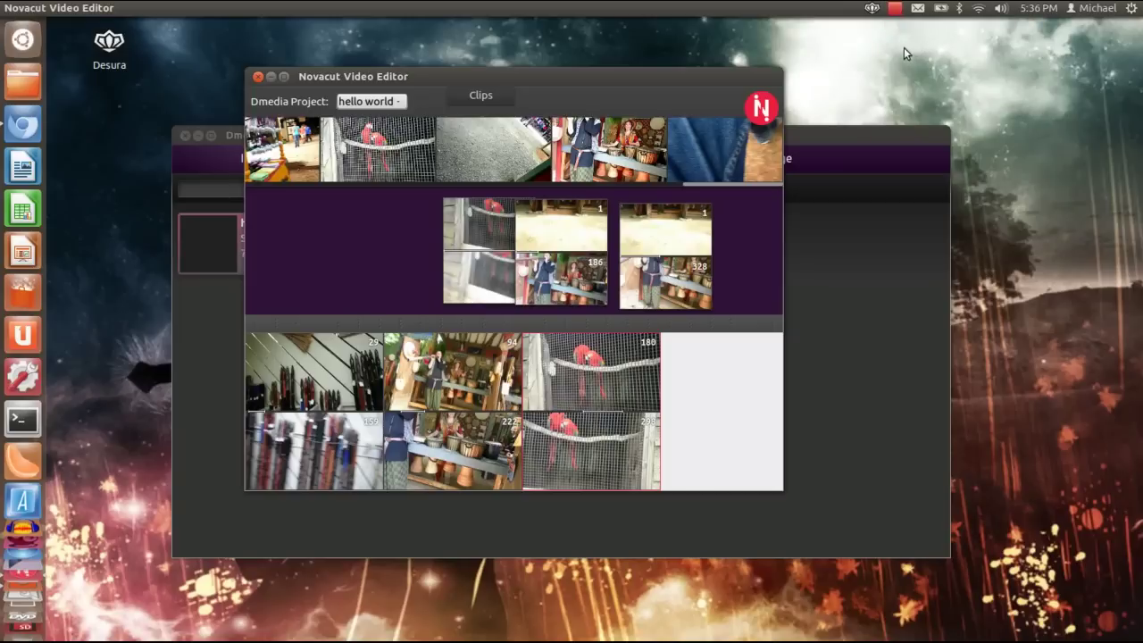
left_click(22, 82)
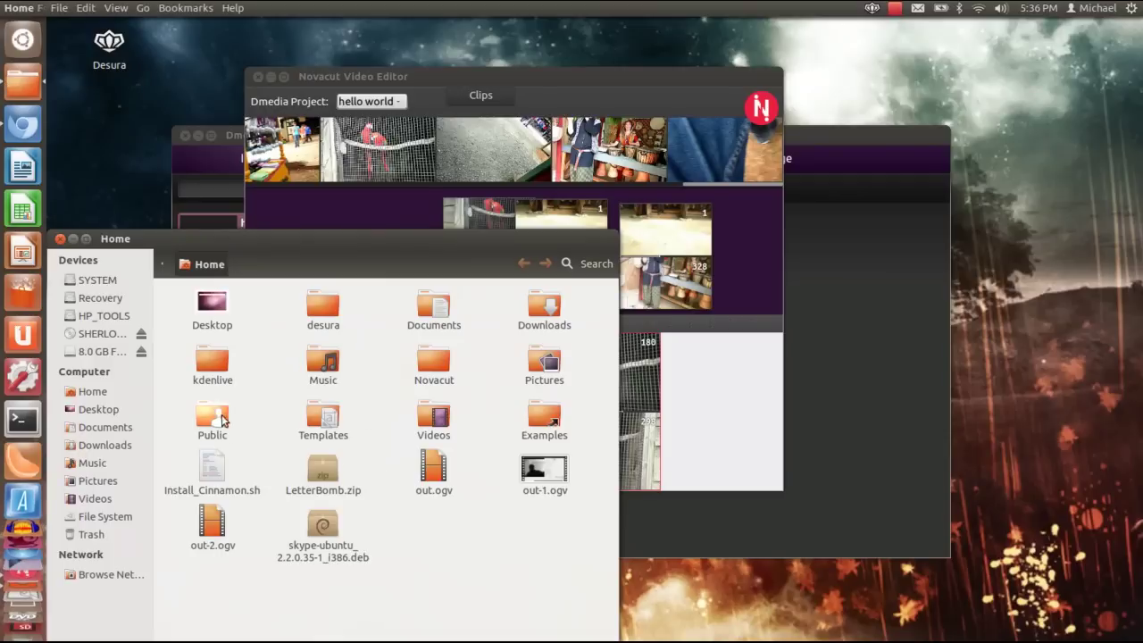
double_click(433, 362)
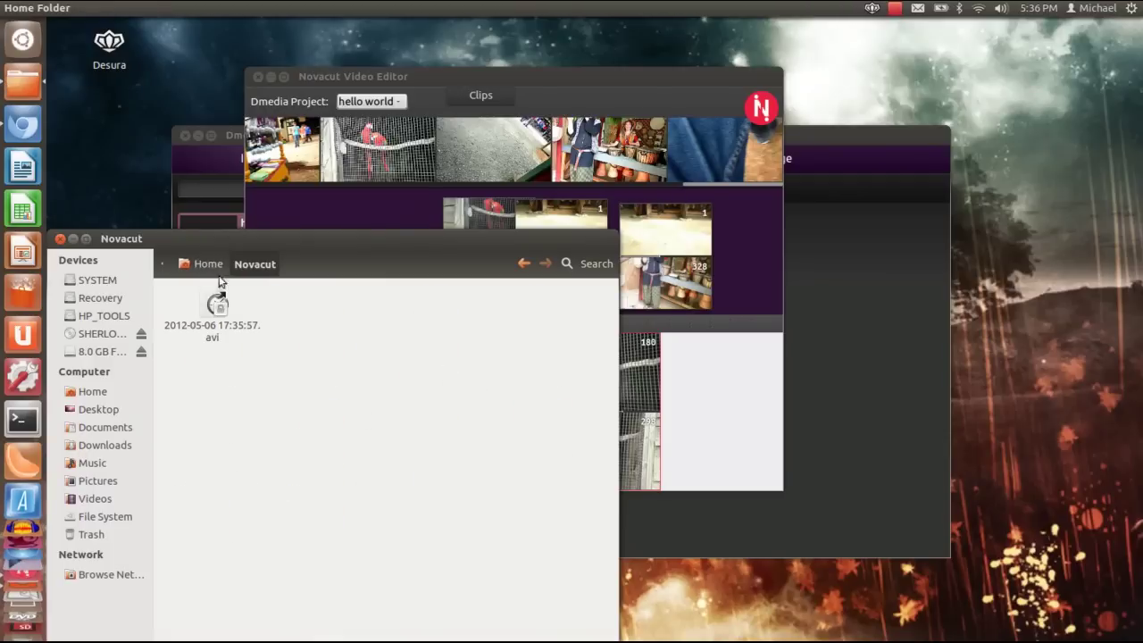
left_click_drag(339, 255, 654, 158)
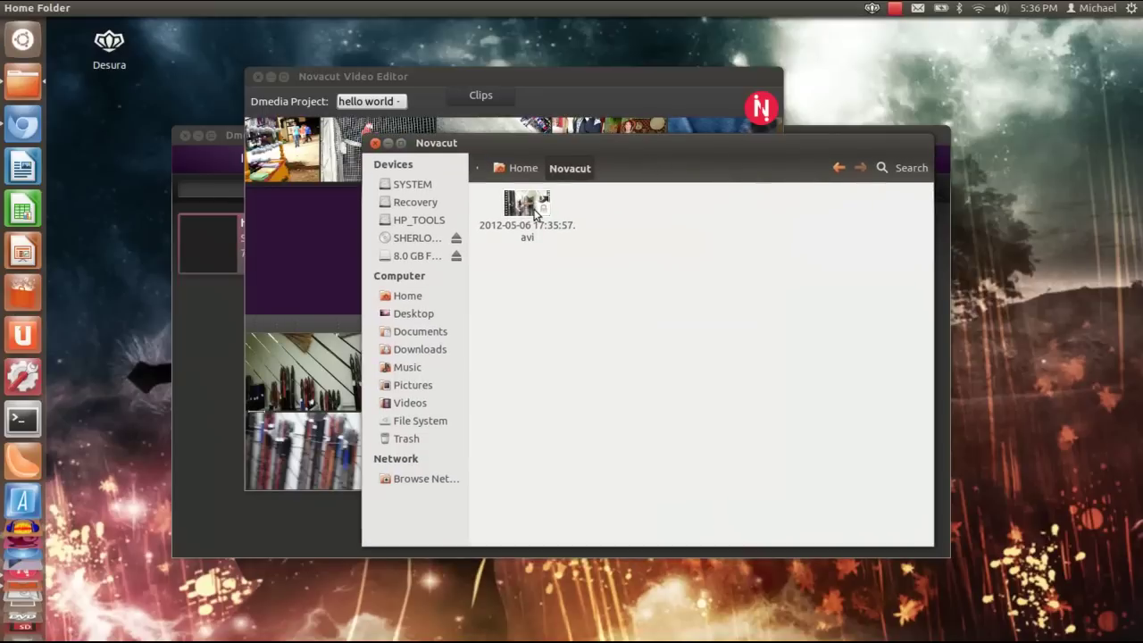
left_click(534, 209)
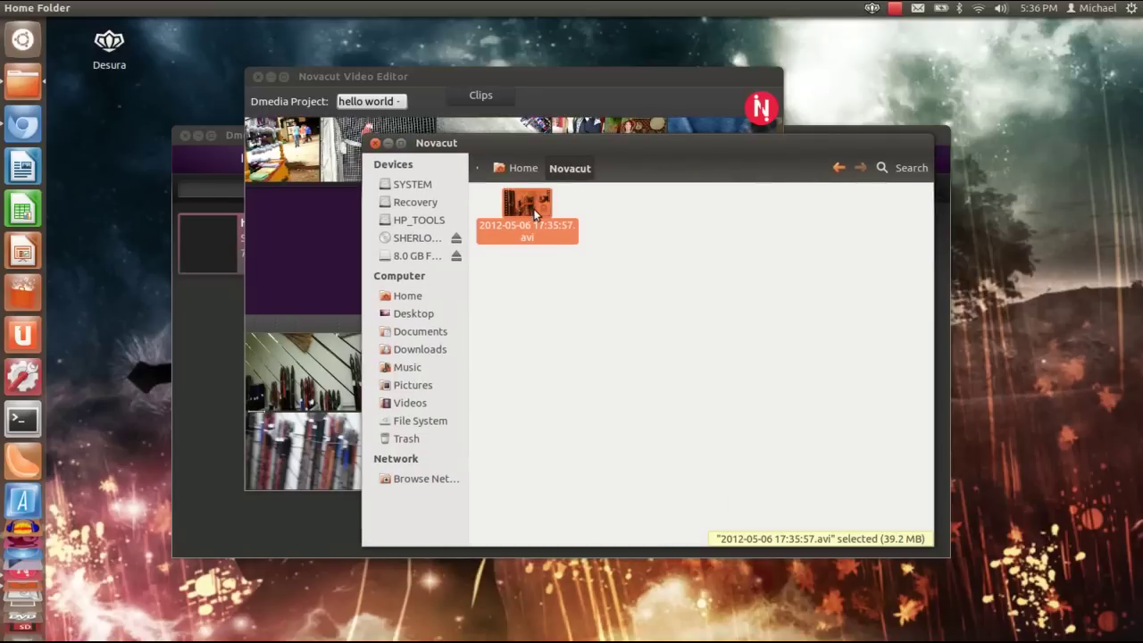
right_click(534, 209)
left_click(589, 224)
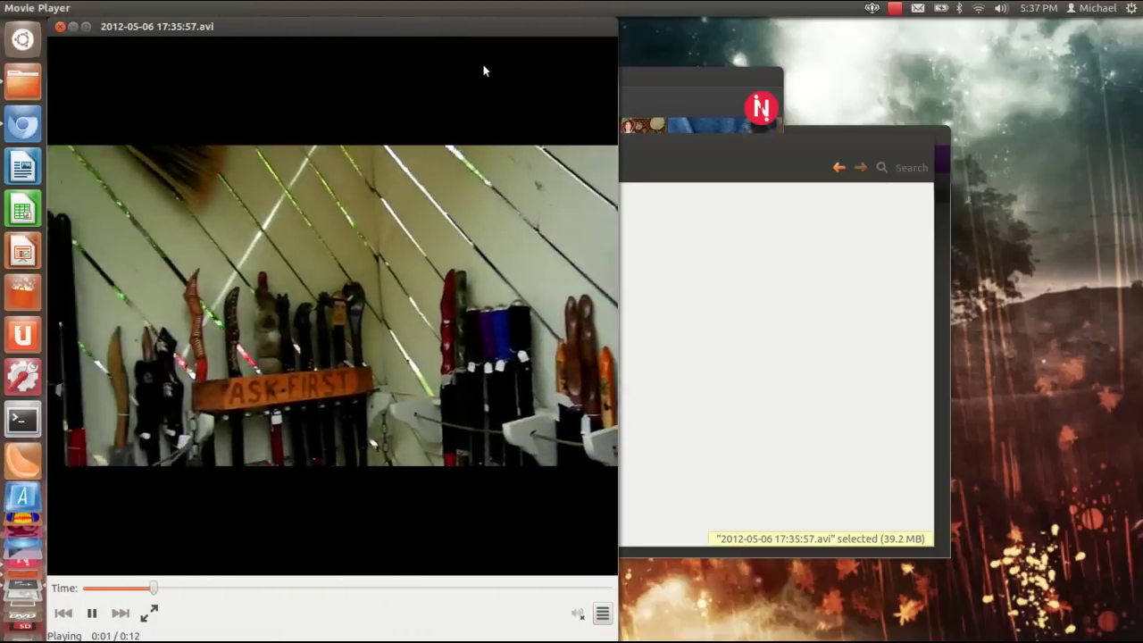
Set the playback volume, replay the 12-second rendered video, and centre the player window
left_click(579, 614)
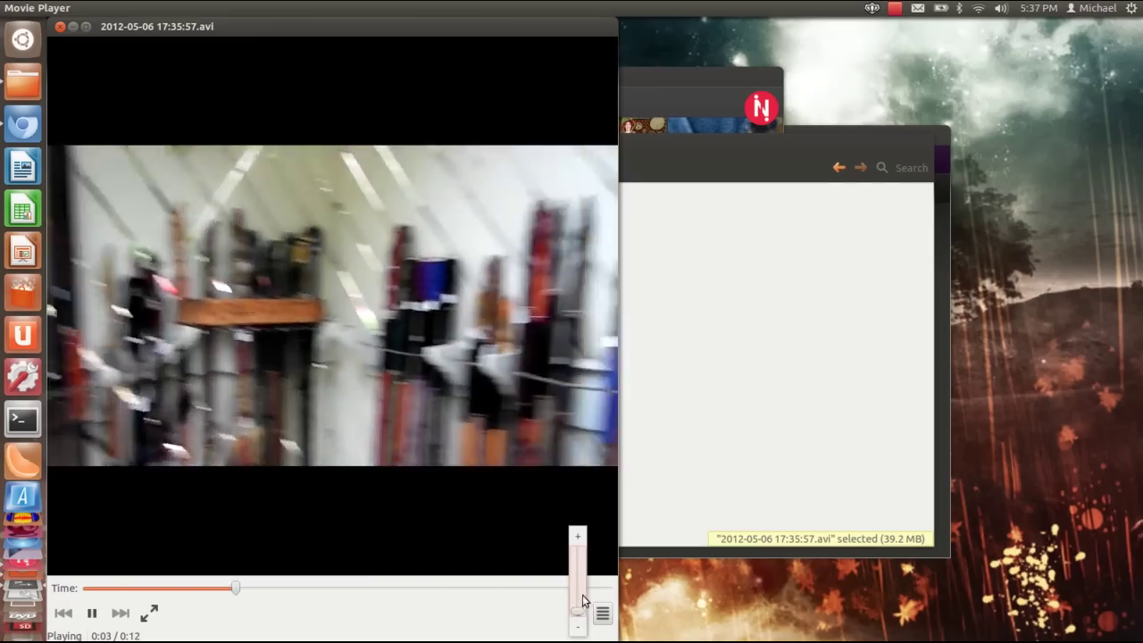
left_click(490, 515)
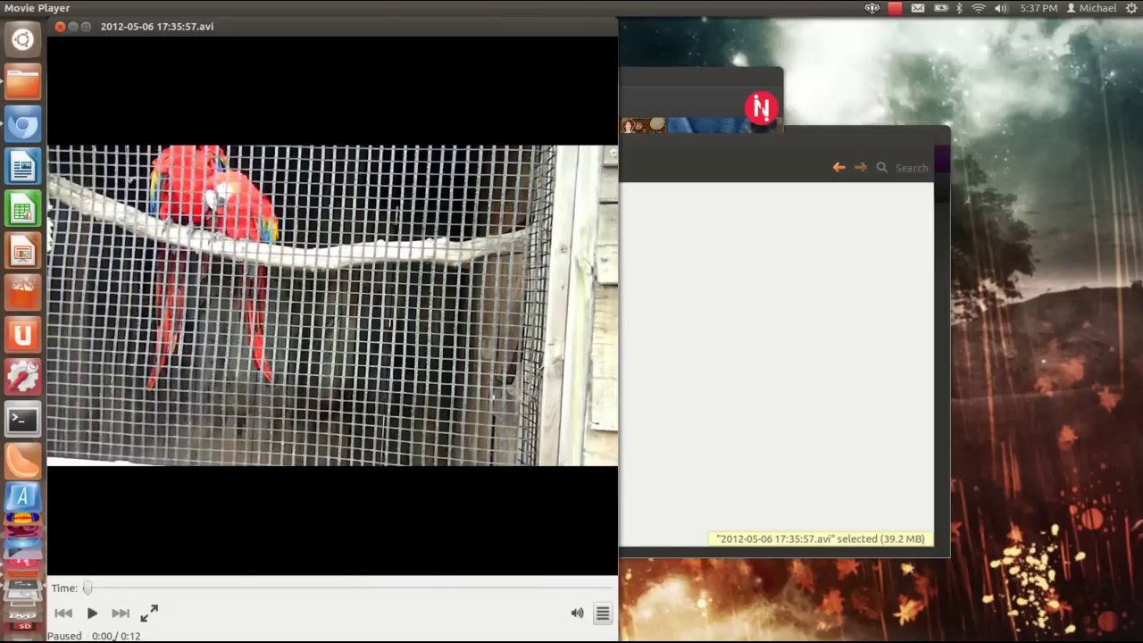
left_click(93, 614)
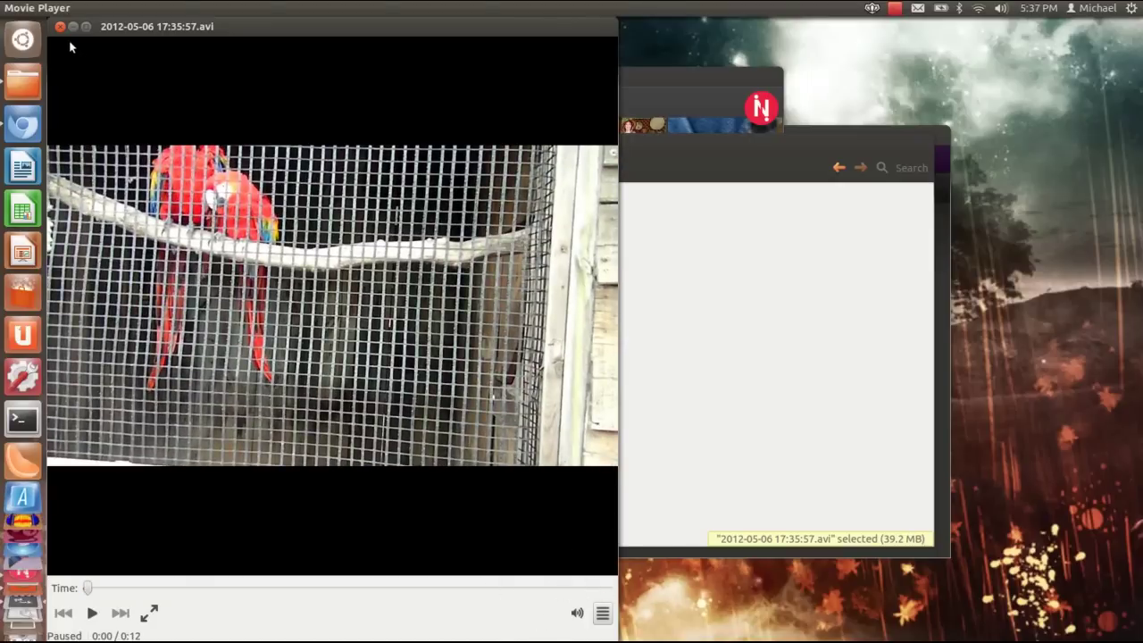
left_click_drag(209, 26, 525, 92)
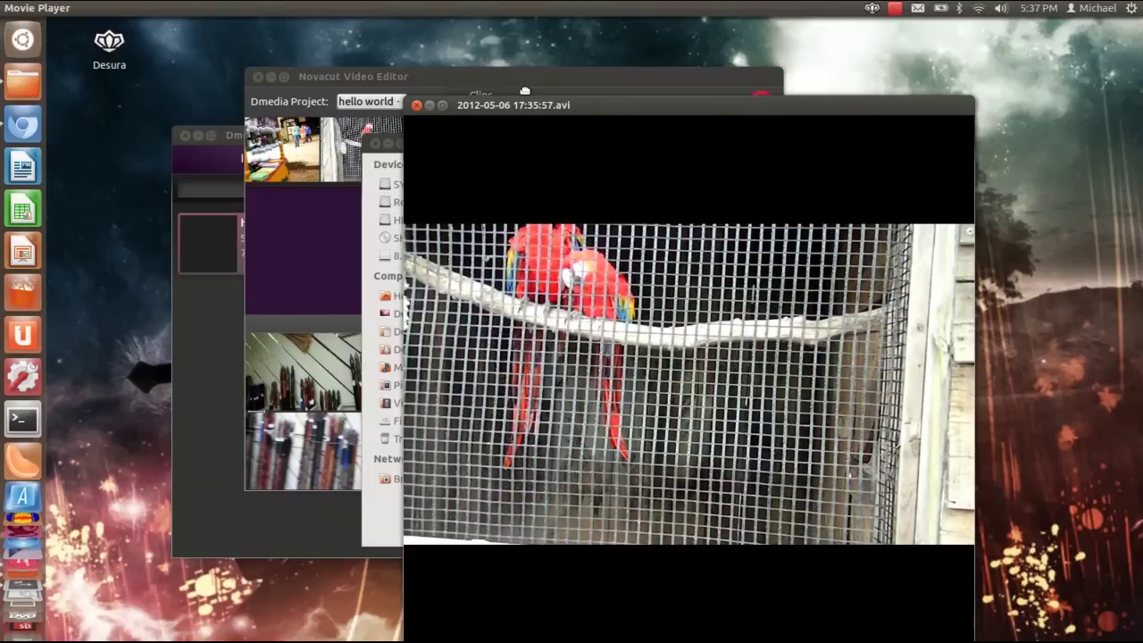
Close Movie Player and the Novacut folder, then shift the editor right to reveal Dmedia
left_click(416, 106)
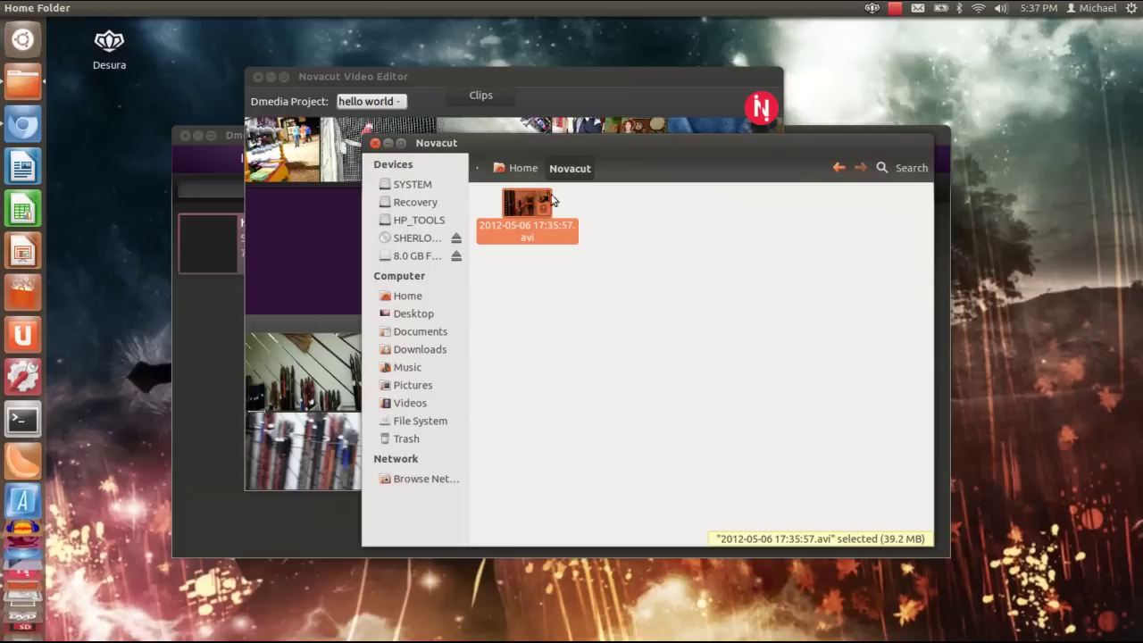
left_click(375, 142)
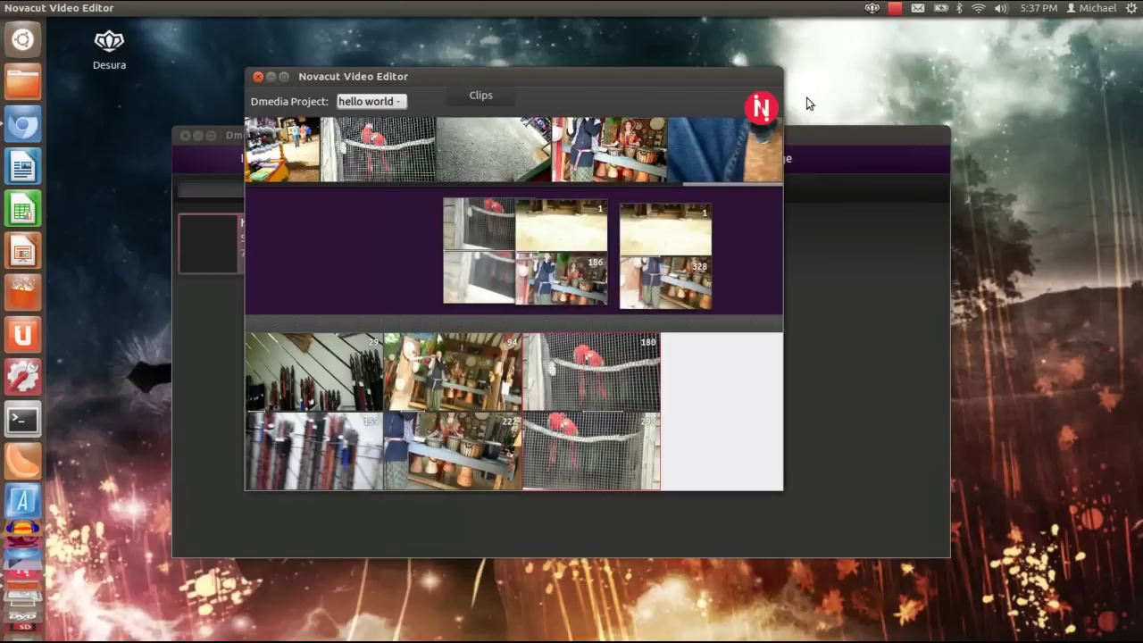
left_click(759, 108)
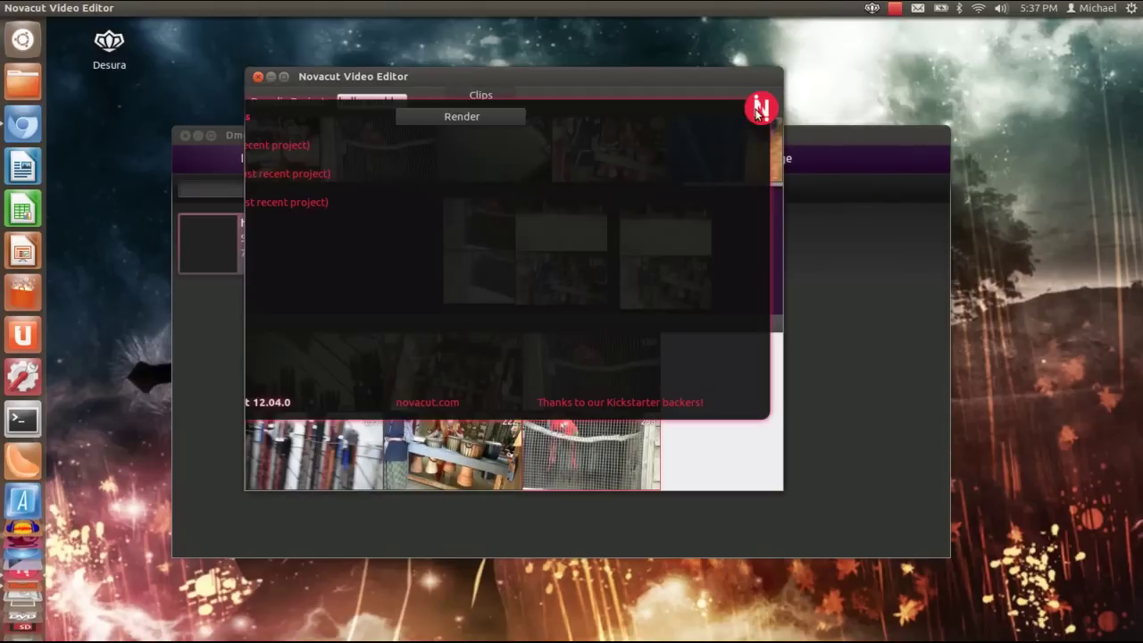
left_click(758, 109)
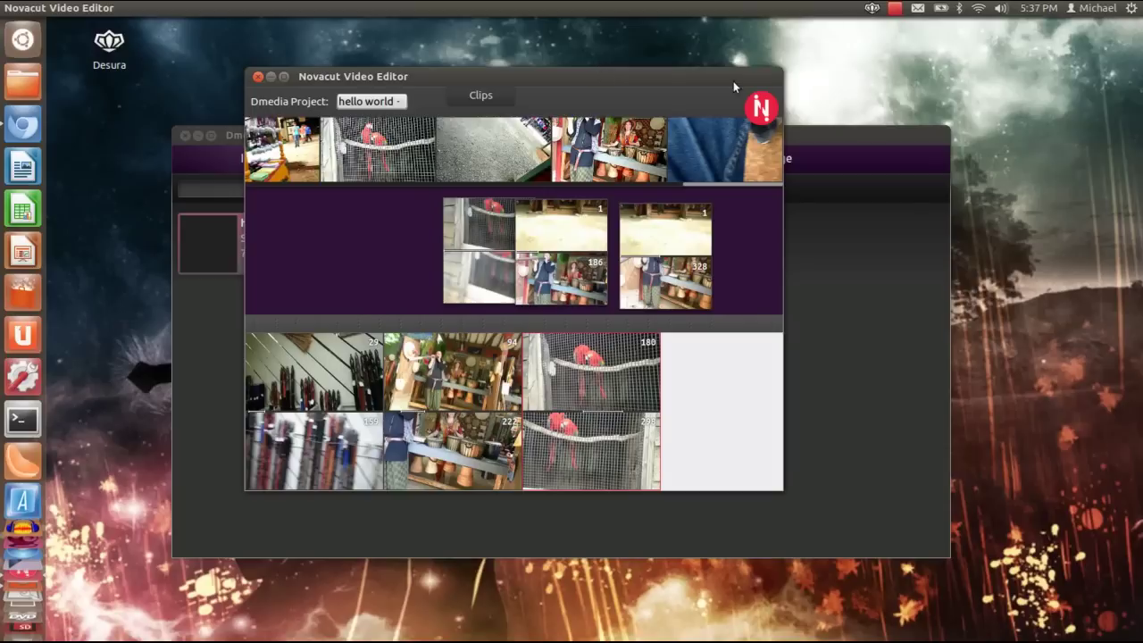
left_click_drag(691, 77, 849, 75)
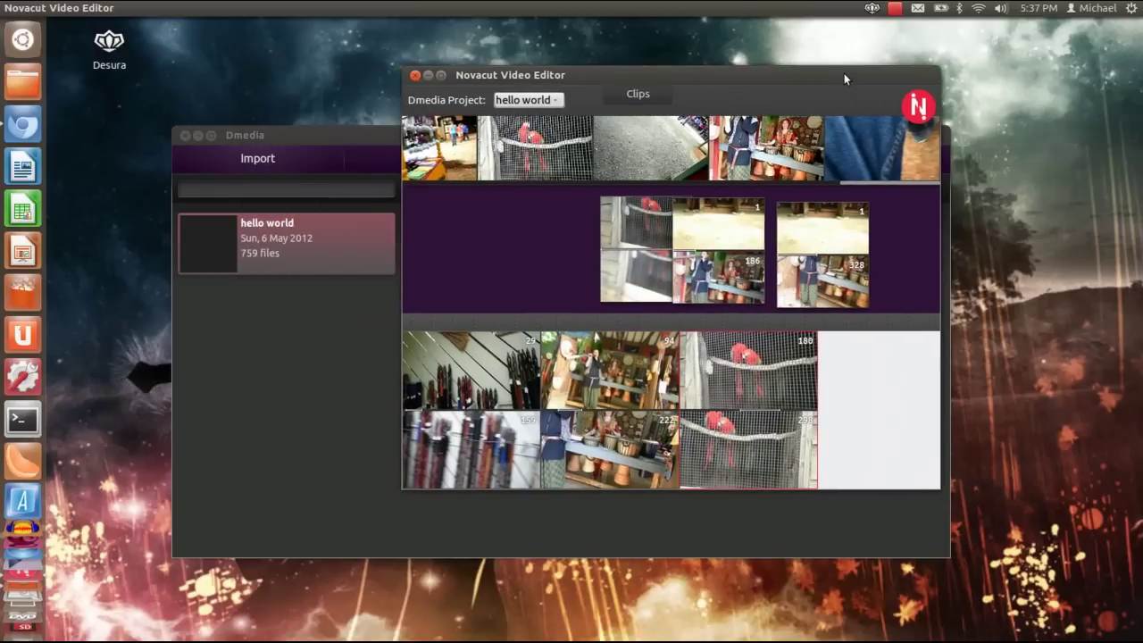